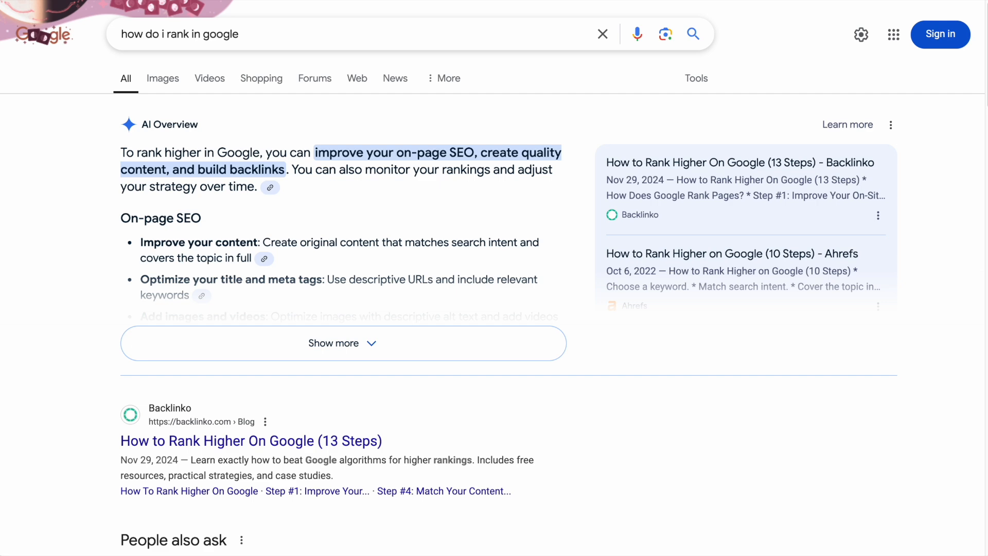
- Expand "How do I appear on top of Google search?" and "How do I rank my Google profile?" under People also ask in the Google results
{"action": "scroll", "coordinate": [351, 224], "scroll_direction": "down", "scroll_amount": 1}
{"action": "scroll", "coordinate": [351, 227], "scroll_direction": "down", "scroll_amount": 5}
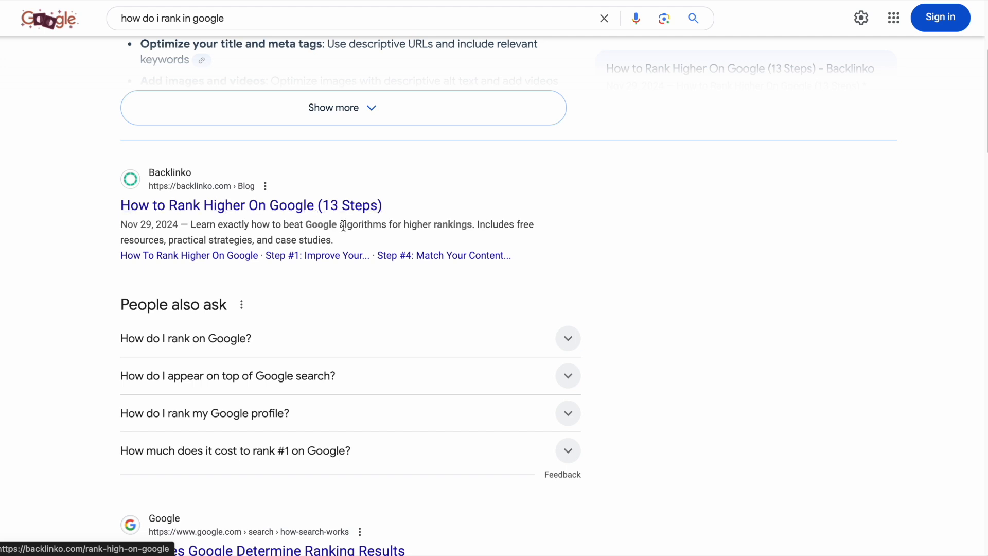
{"action": "scroll", "coordinate": [342, 226], "scroll_direction": "down", "scroll_amount": 3}
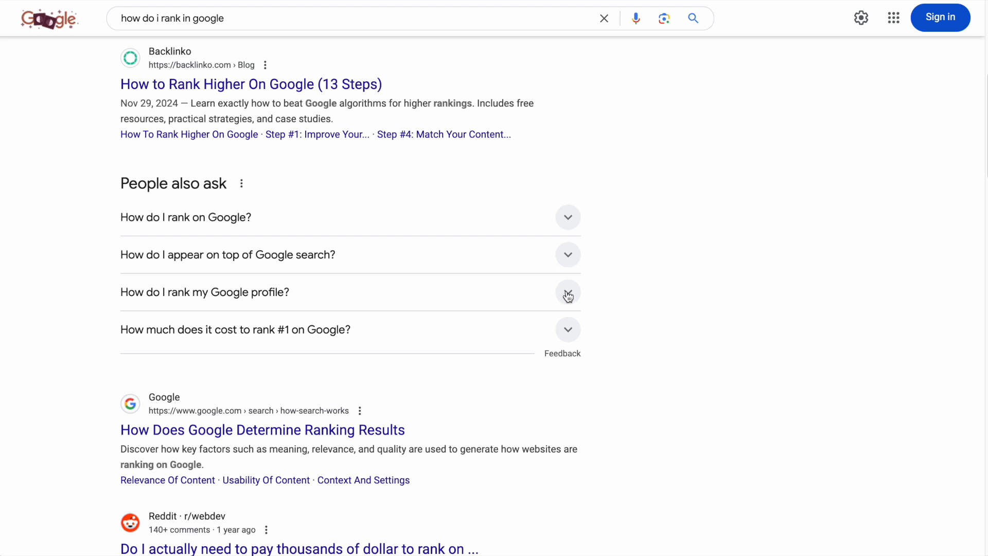
{"action": "left_click", "coordinate": [569, 255]}
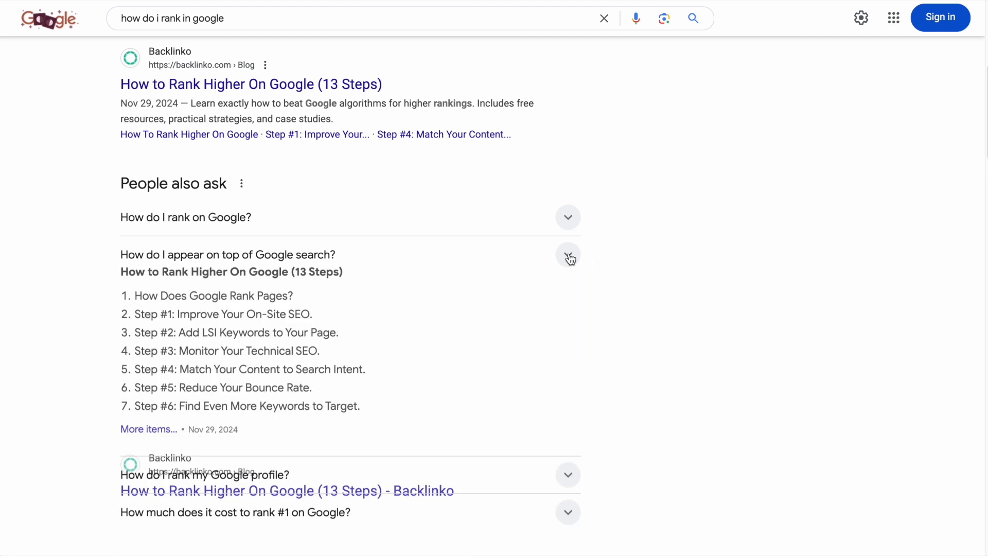
{"action": "scroll", "coordinate": [569, 258], "scroll_direction": "down", "scroll_amount": 1}
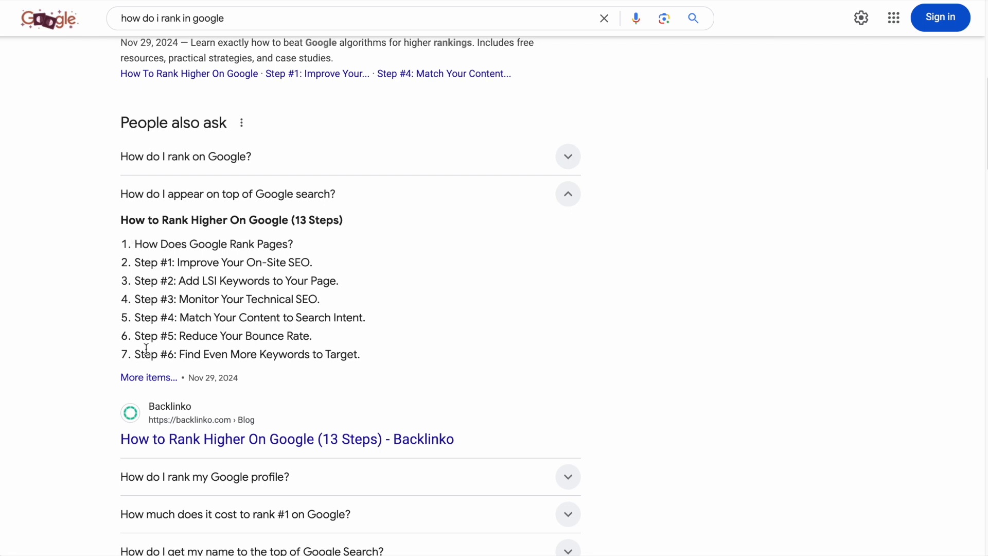
{"action": "scroll", "coordinate": [138, 354], "scroll_direction": "down", "scroll_amount": 2}
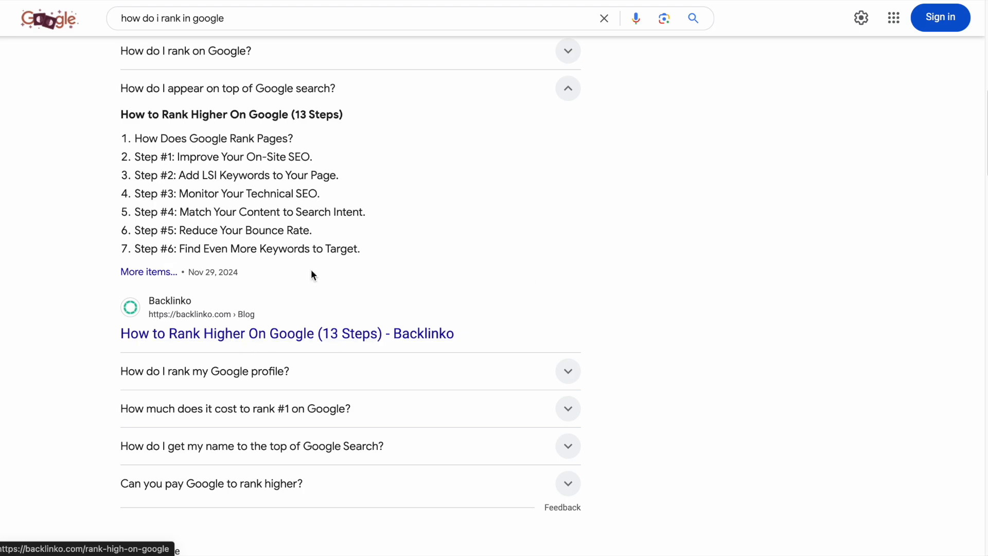
{"action": "scroll", "coordinate": [606, 302], "scroll_direction": "down", "scroll_amount": 4}
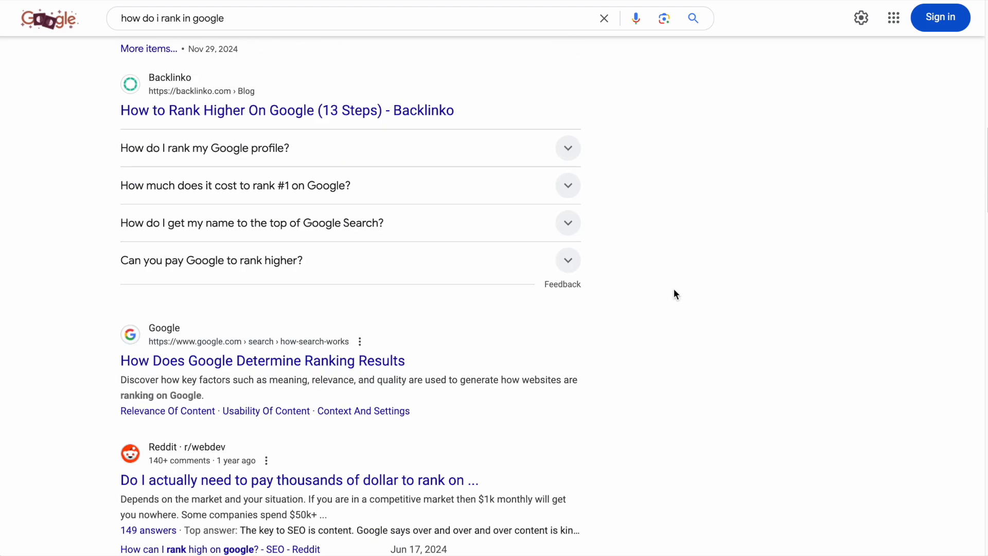
{"action": "left_click", "coordinate": [571, 154]}
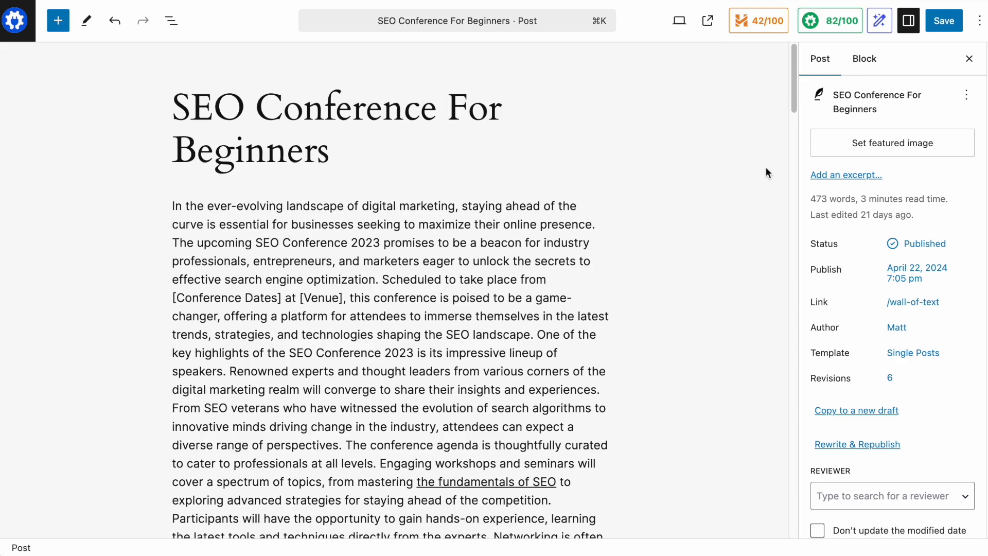
- Switch to the WordPress editor and examine the question headings and short answers in the "SEO Conference For Beginners" post
{"action": "scroll", "coordinate": [766, 170], "scroll_direction": "down", "scroll_amount": 6}
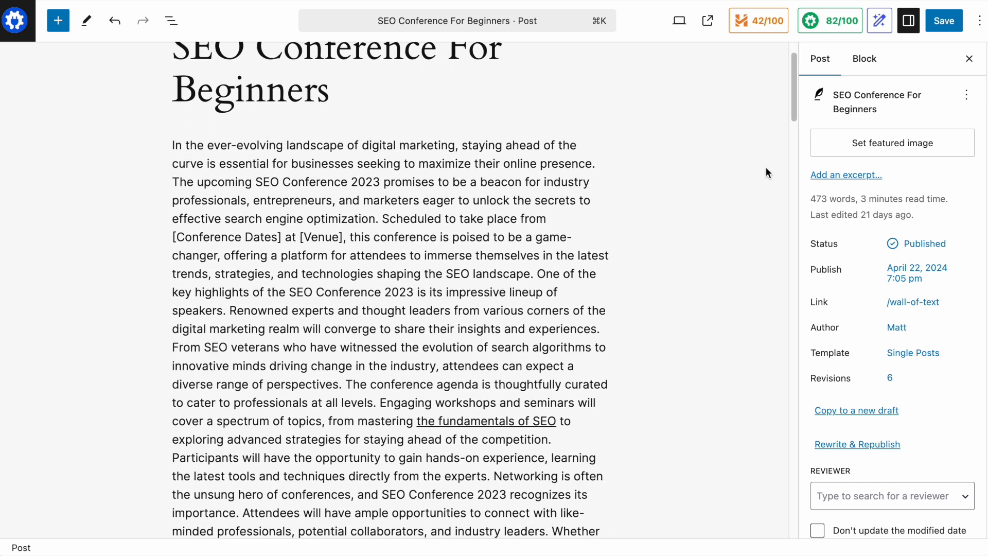
{"action": "scroll", "coordinate": [766, 173], "scroll_direction": "down", "scroll_amount": 2}
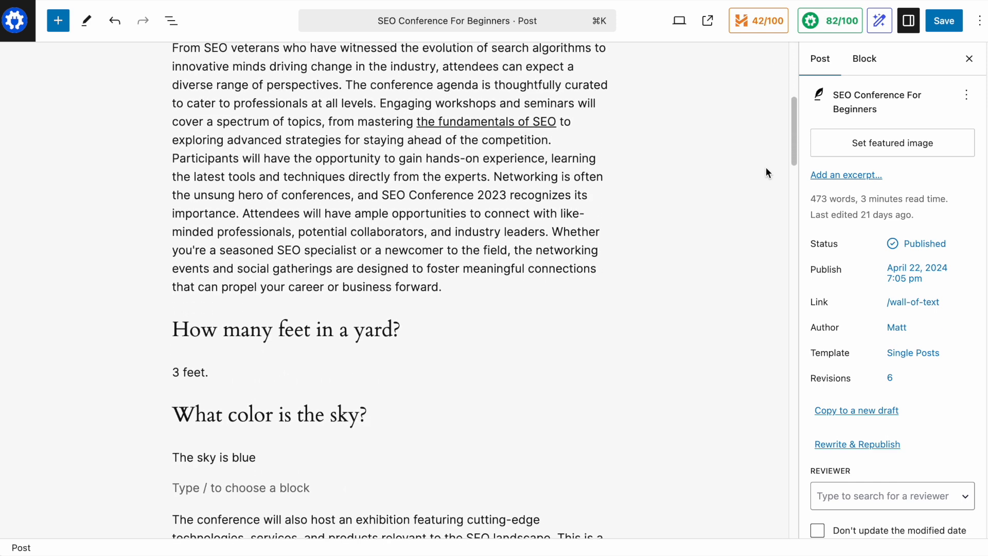
{"action": "scroll", "coordinate": [766, 172], "scroll_direction": "down", "scroll_amount": 1}
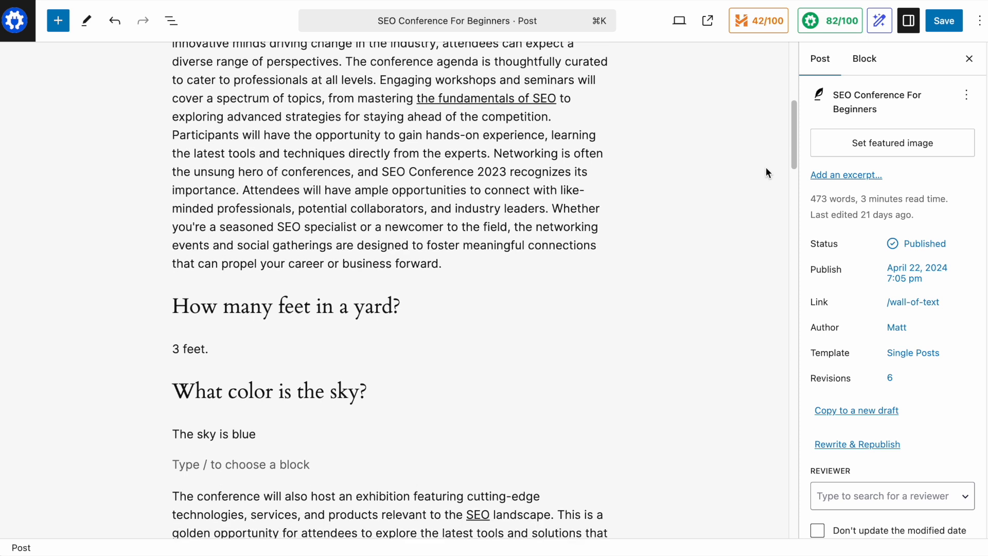
{"action": "scroll", "coordinate": [766, 167], "scroll_direction": "down", "scroll_amount": 3}
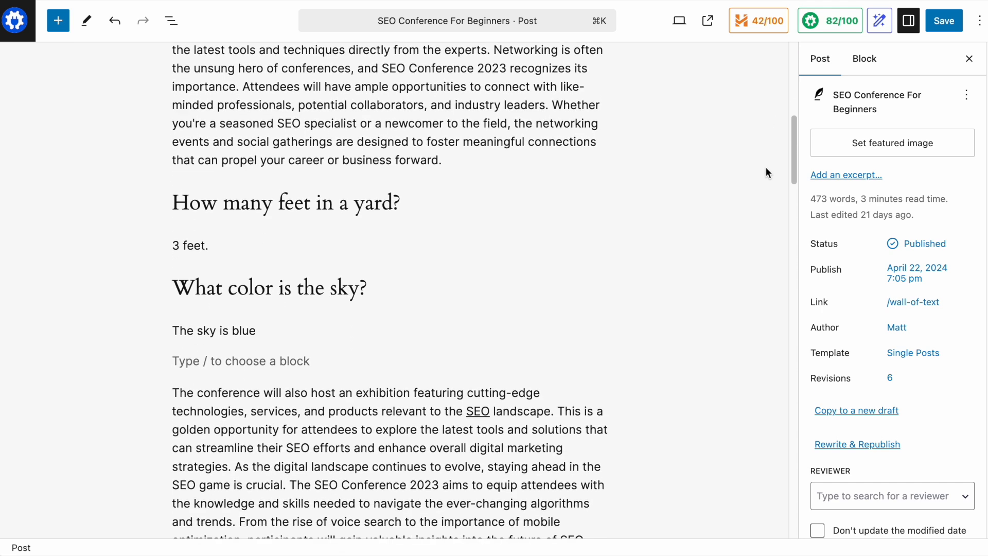
{"action": "scroll", "coordinate": [766, 172], "scroll_direction": "down", "scroll_amount": 1}
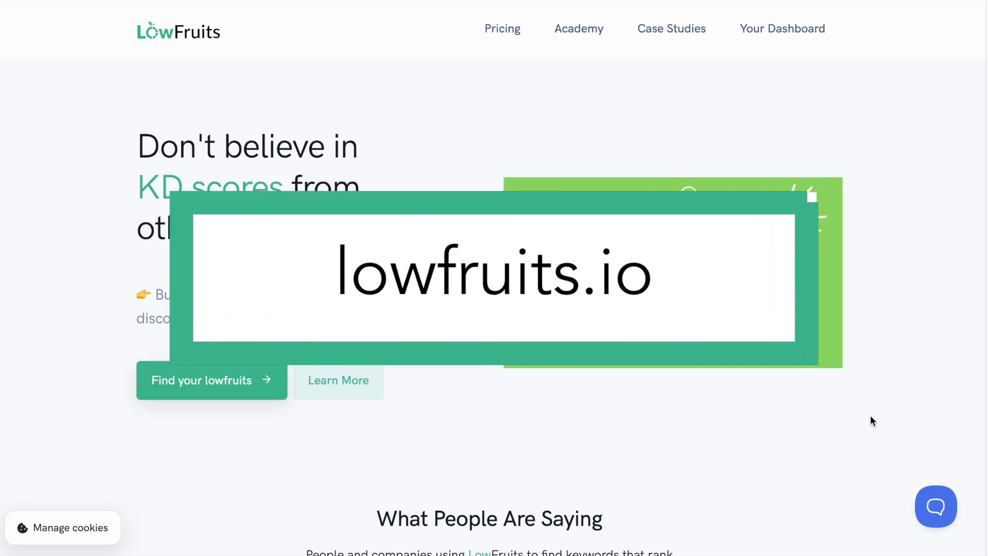
- Switch to the LowFruits website, go to the account dashboard and open the keyword finder (KWFinder)
{"action": "scroll", "coordinate": [870, 421], "scroll_direction": "down", "scroll_amount": 3}
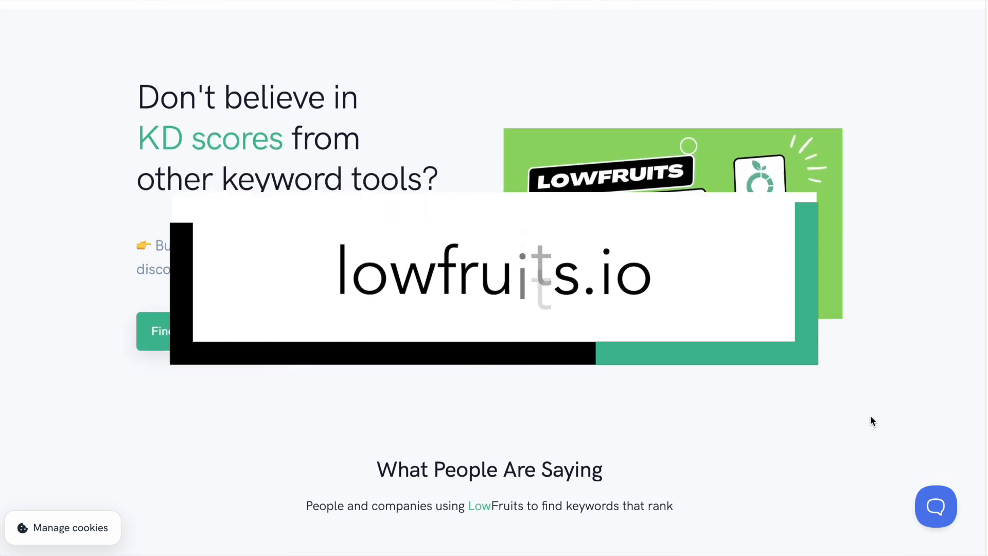
{"action": "scroll", "coordinate": [871, 417], "scroll_direction": "down", "scroll_amount": 2}
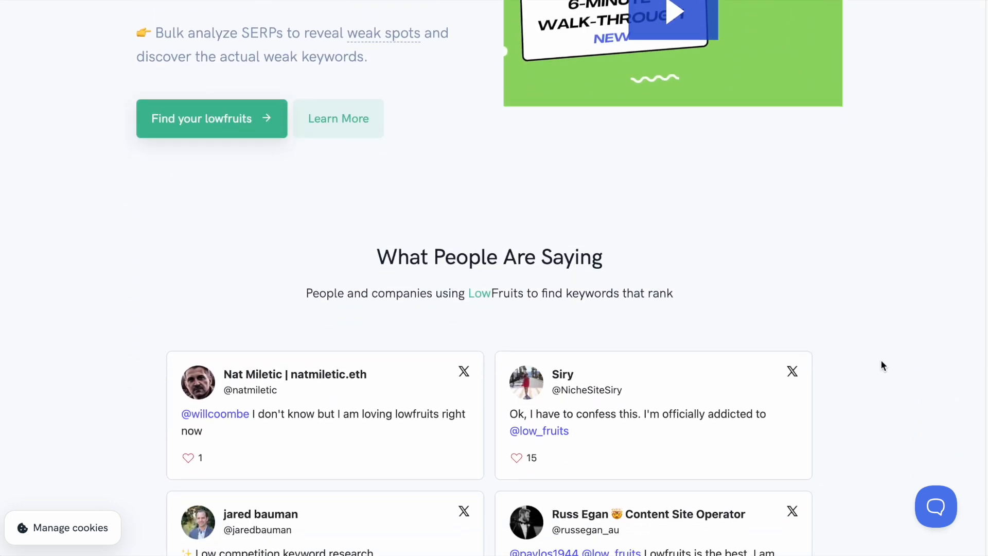
{"action": "scroll", "coordinate": [881, 361], "scroll_direction": "up", "scroll_amount": 4}
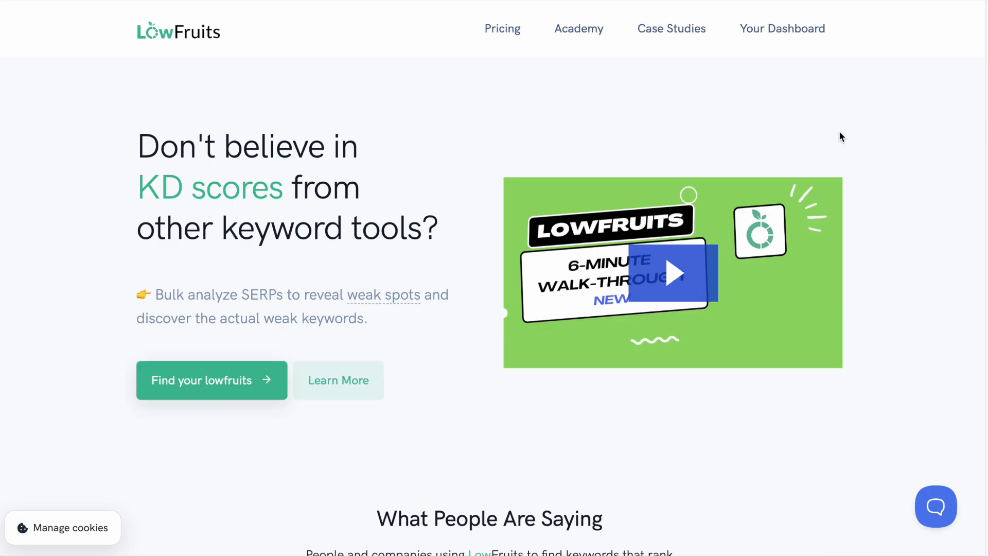
{"action": "left_click", "coordinate": [778, 31]}
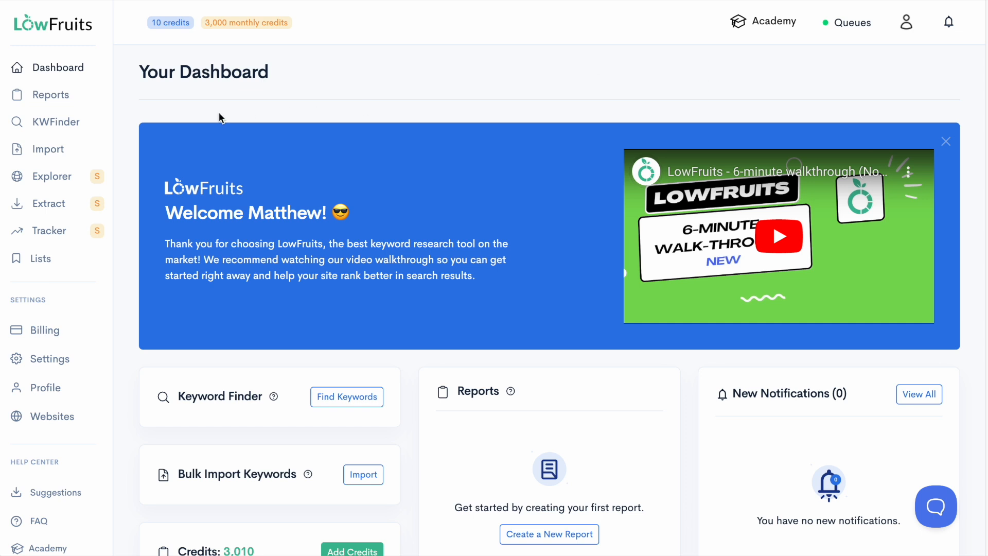
{"action": "left_click", "coordinate": [56, 122]}
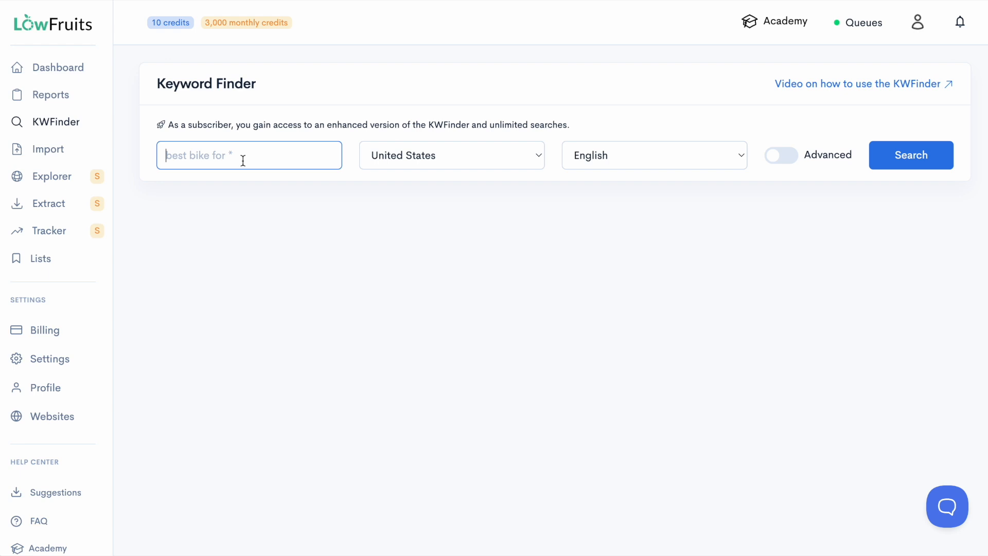
- Search for keyword ideas on "get in google" and access the full free list of ideas without analyzing them
{"action": "type", "text": "Get in google"}
{"action": "key", "text": "Return"}
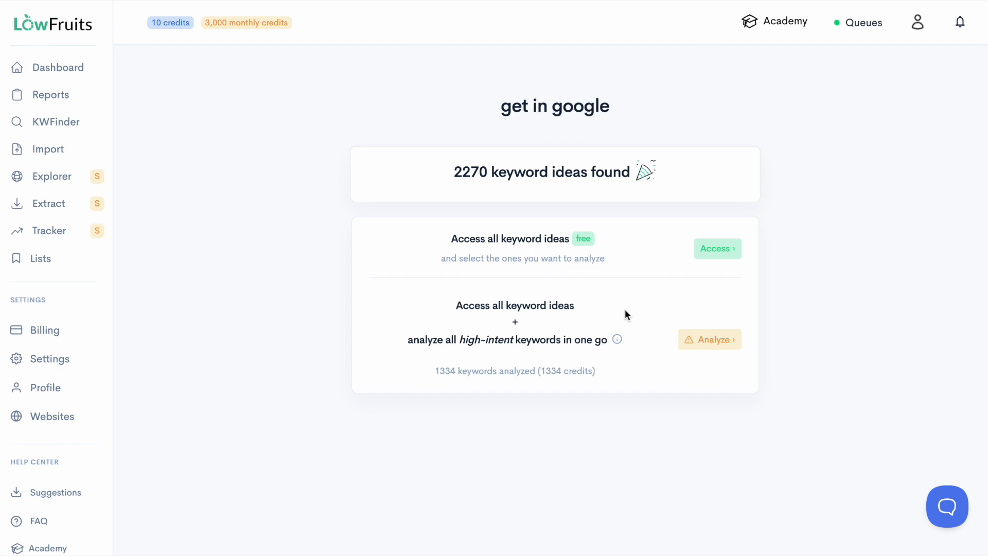
{"action": "left_click", "coordinate": [706, 253]}
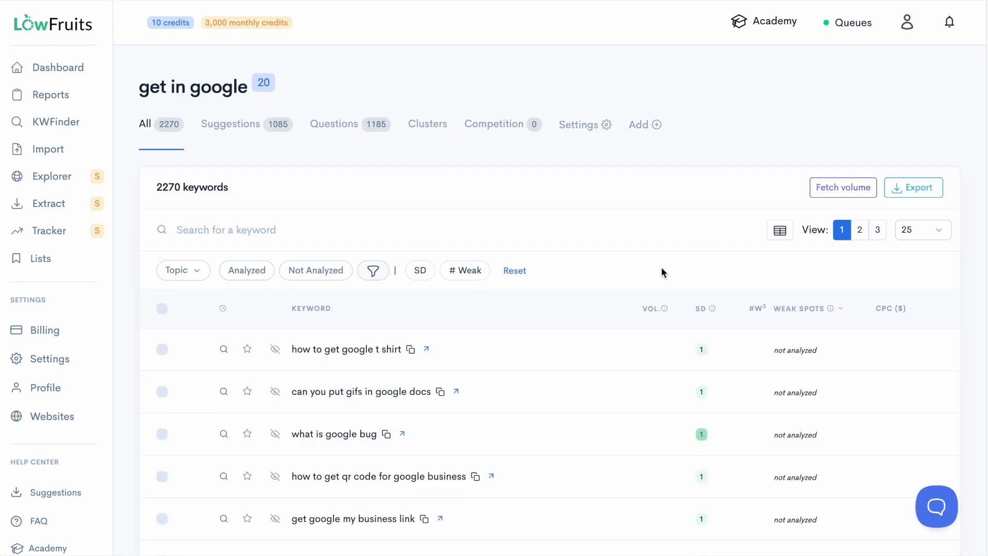
{"action": "left_click_drag", "start_coordinate": [228, 186], "coordinate": [157, 188]}
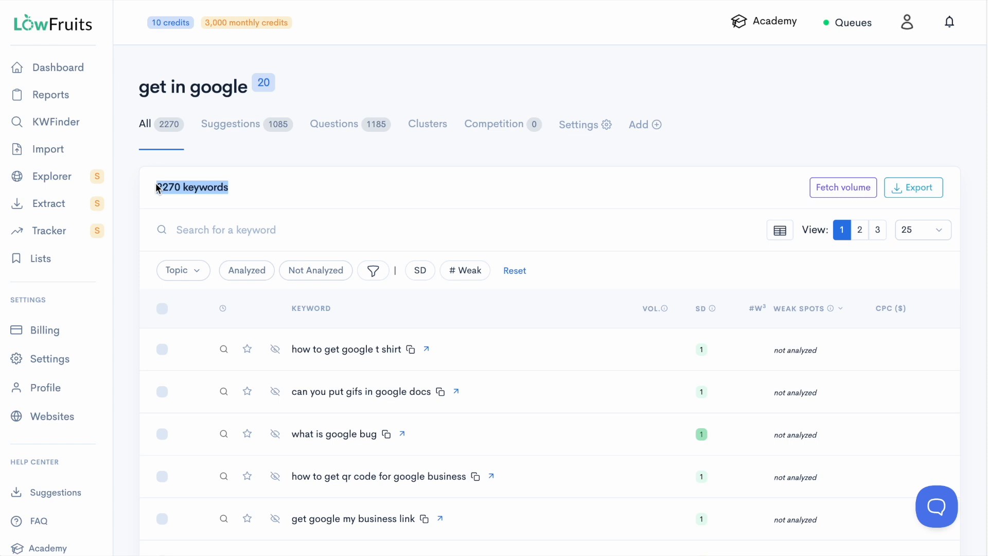
{"action": "left_click", "coordinate": [353, 194]}
- Filter the list to keywords that include any of the words who, what, where, why, when, how, do
{"action": "left_click", "coordinate": [374, 271]}
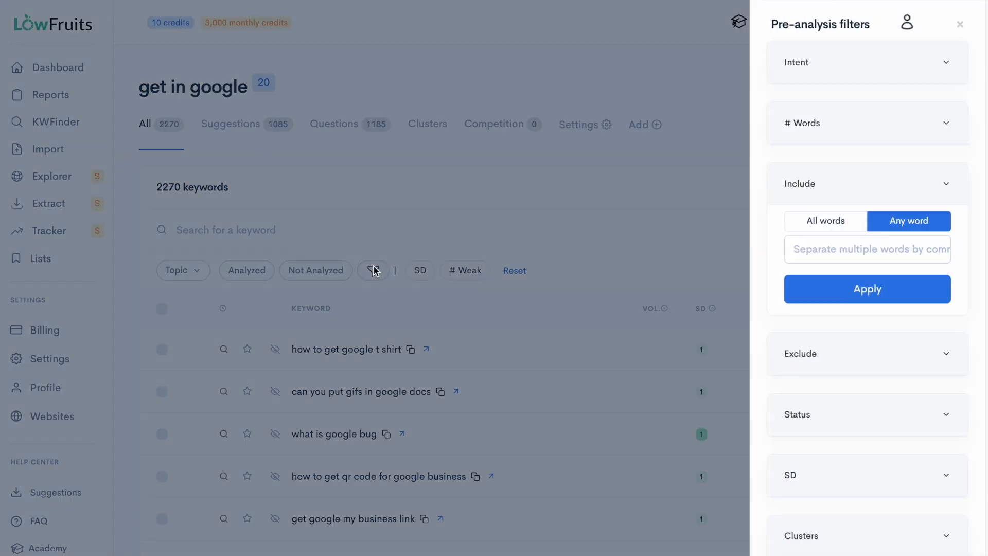
{"action": "left_click", "coordinate": [947, 190]}
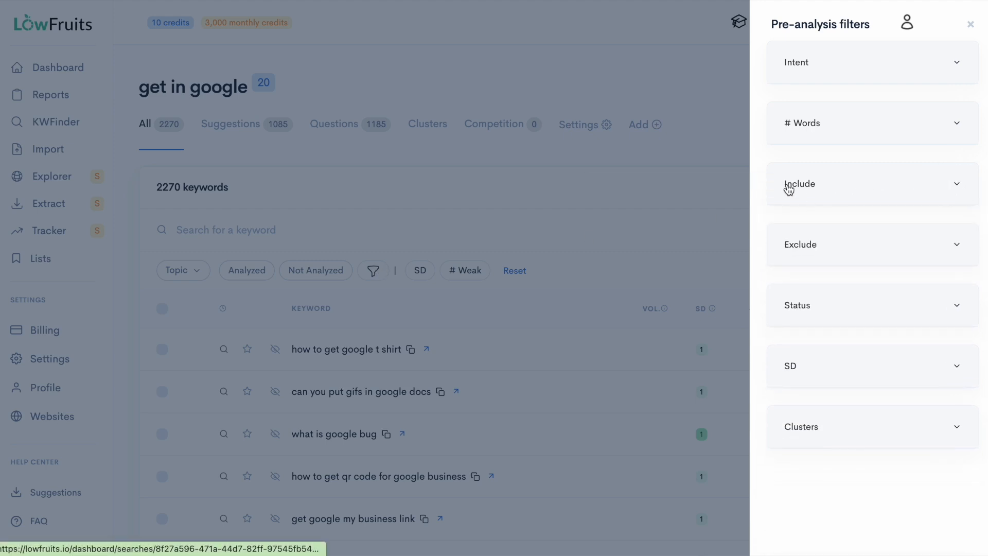
{"action": "left_click", "coordinate": [954, 190]}
{"action": "left_click", "coordinate": [830, 257]}
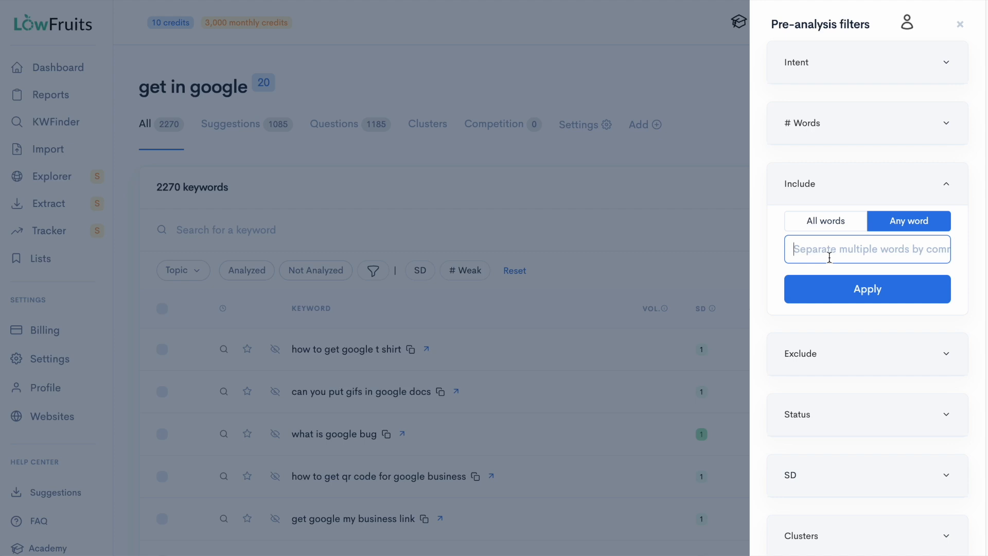
{"action": "type", "text": "who, what, where, why, when, "}
{"action": "type", "text": "how, do"}
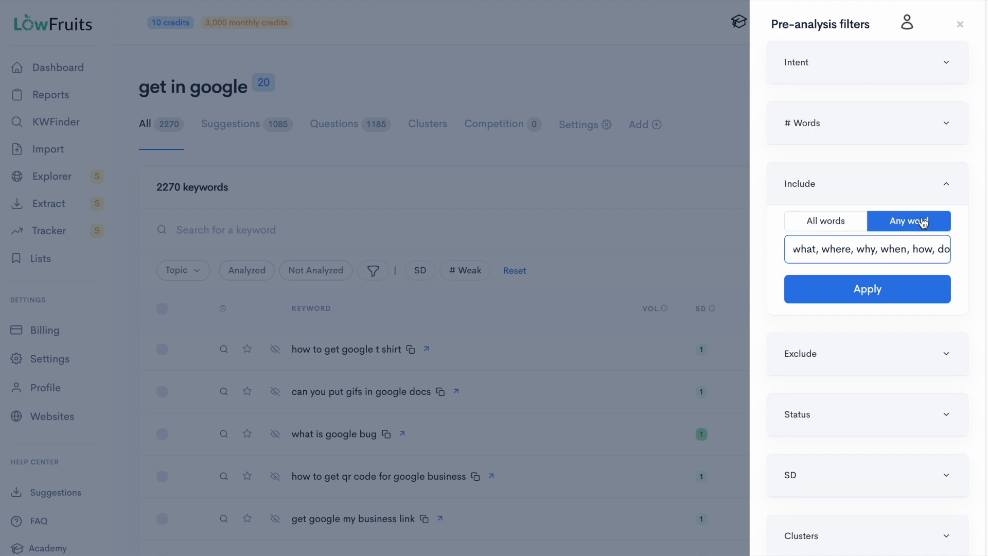
{"action": "left_click", "coordinate": [823, 220]}
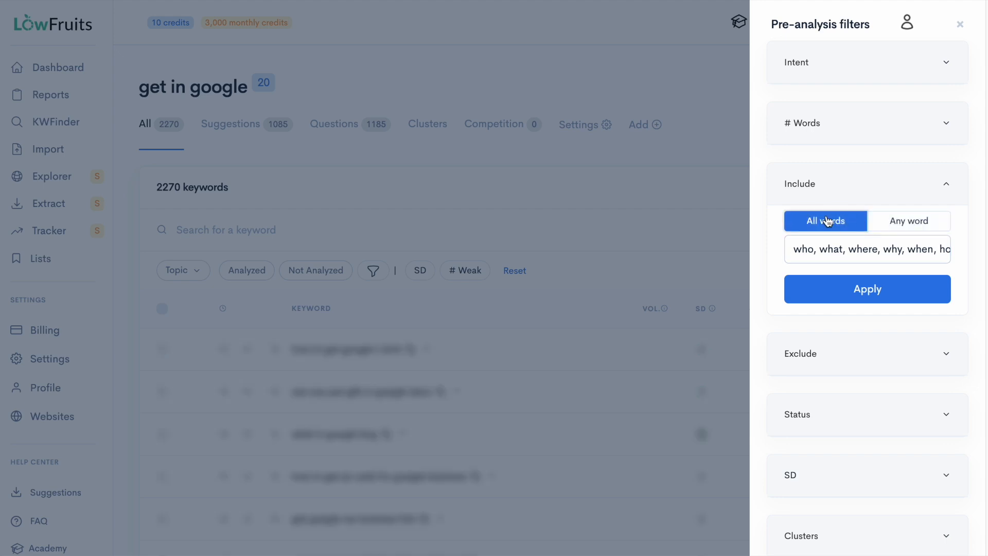
{"action": "left_click", "coordinate": [902, 221]}
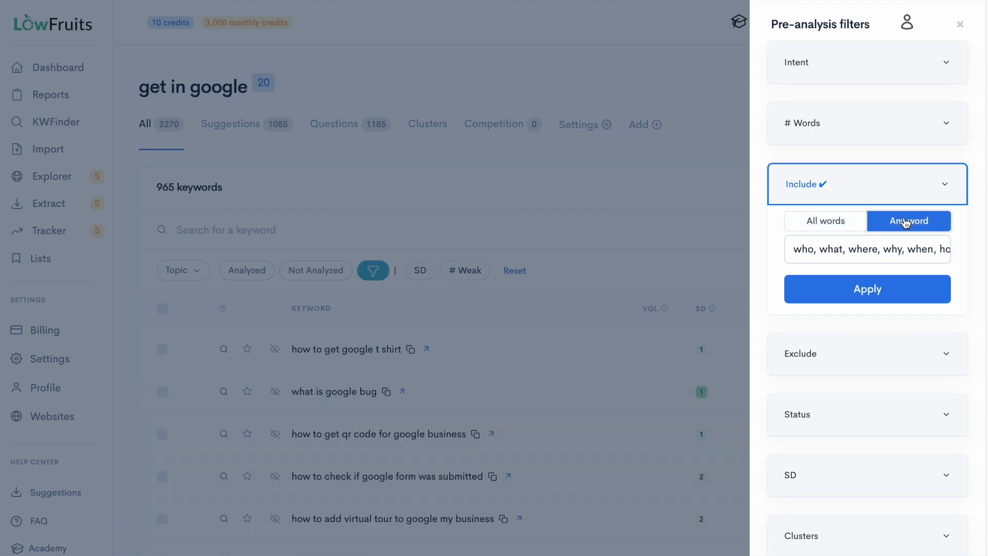
{"action": "left_click", "coordinate": [868, 290]}
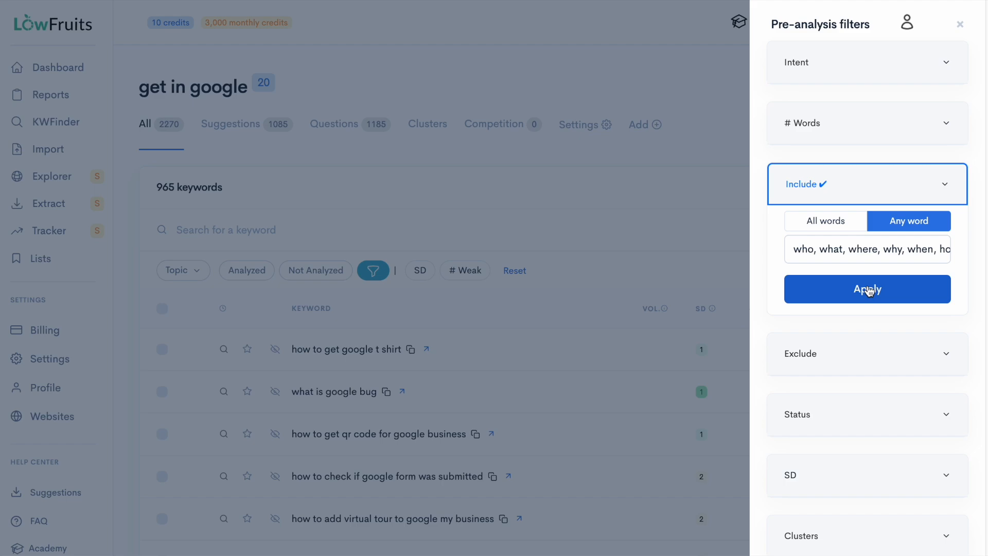
{"action": "left_click", "coordinate": [960, 25]}
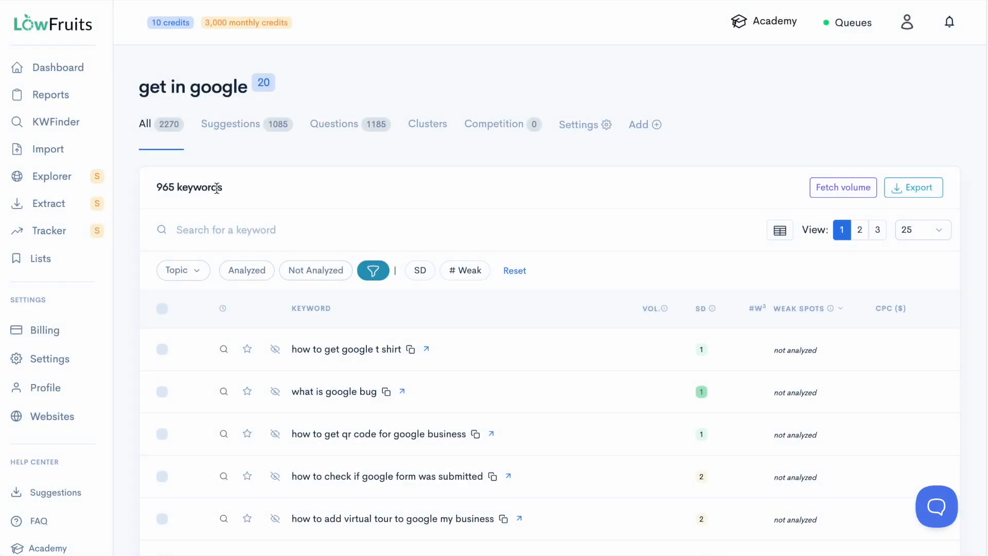
- Review the filtered keyword count and look through the question keywords with their SD scores
{"action": "left_click_drag", "start_coordinate": [231, 189], "coordinate": [158, 190]}
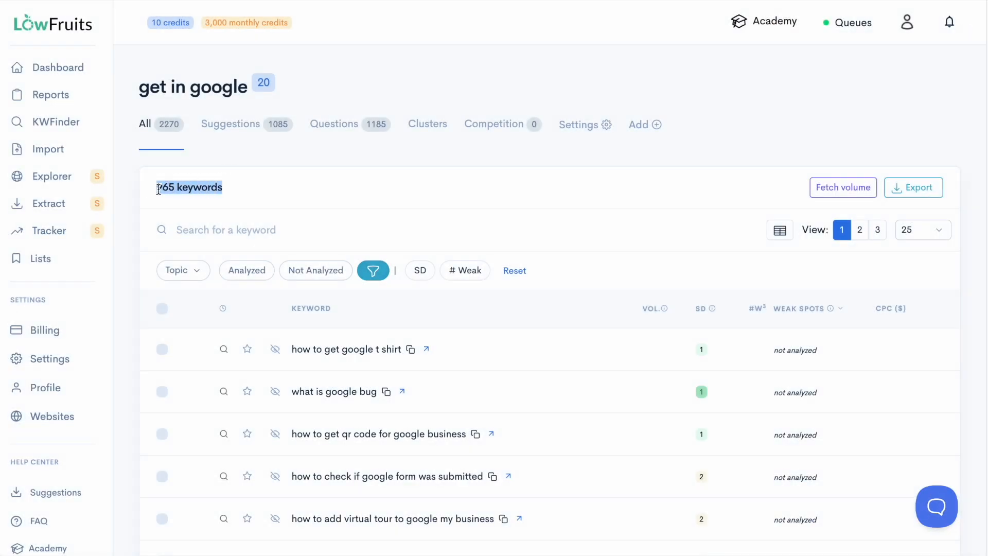
{"action": "scroll", "coordinate": [571, 240], "scroll_direction": "down", "scroll_amount": 2}
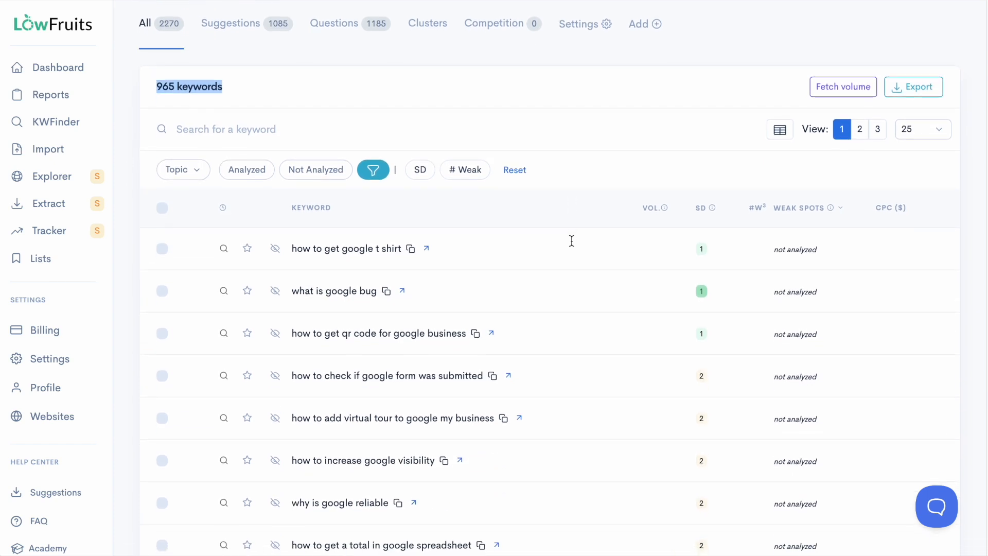
{"action": "scroll", "coordinate": [572, 240], "scroll_direction": "down", "scroll_amount": 2}
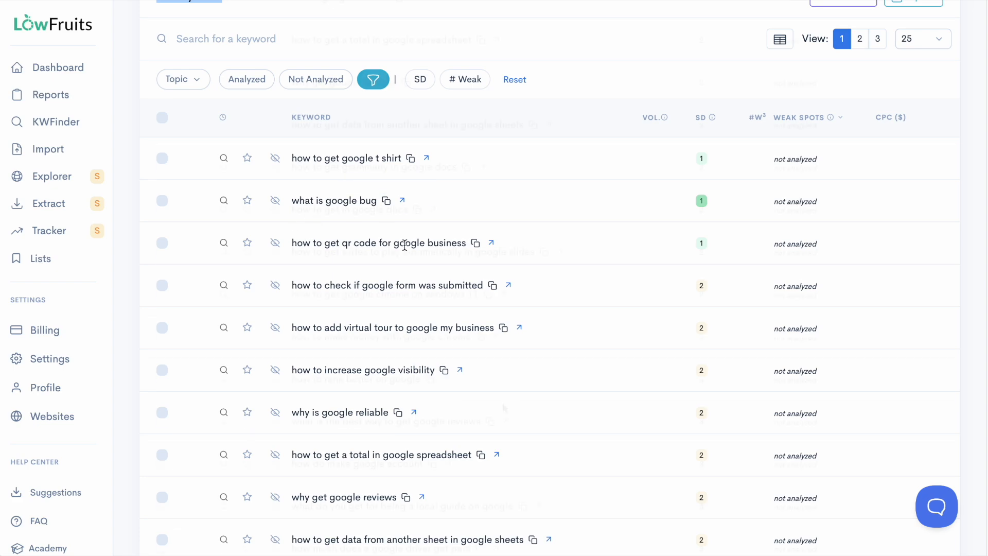
{"action": "scroll", "coordinate": [405, 245], "scroll_direction": "down", "scroll_amount": 8}
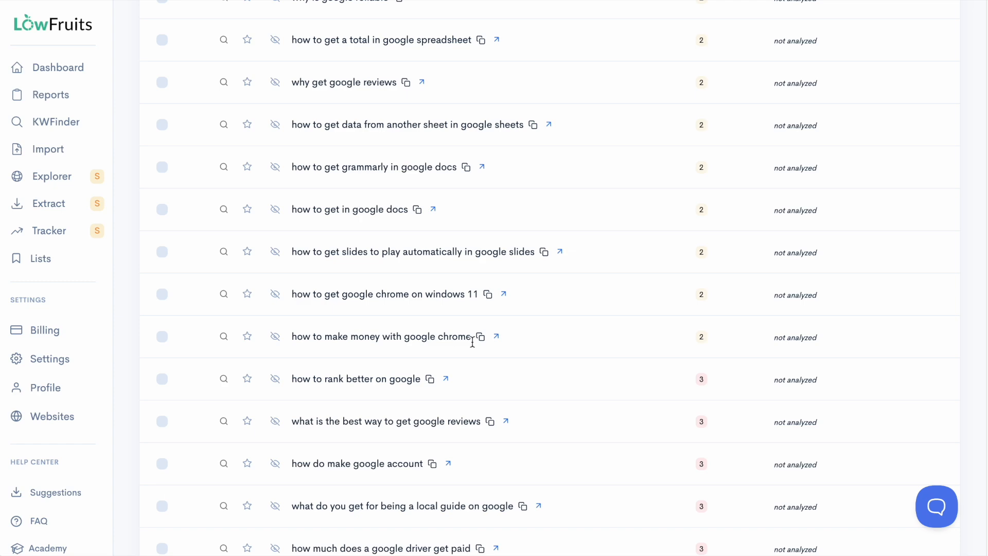
{"action": "scroll", "coordinate": [473, 342], "scroll_direction": "up", "scroll_amount": 10}
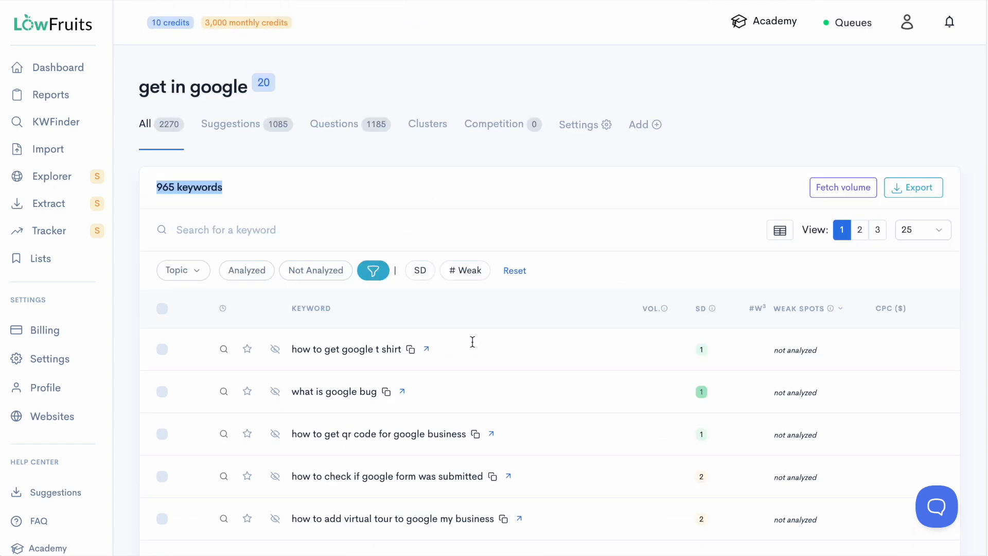
{"action": "scroll", "coordinate": [473, 346], "scroll_direction": "down", "scroll_amount": 1}
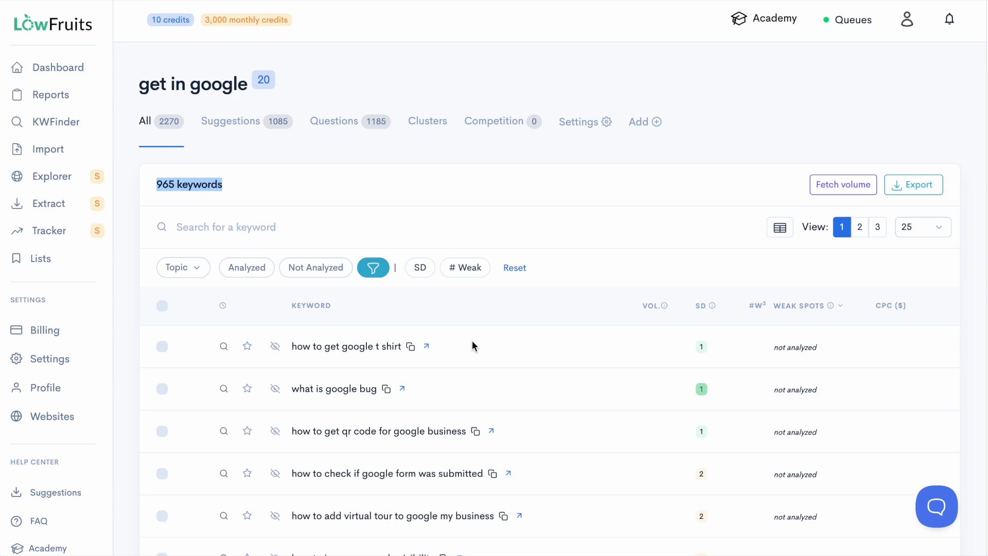
{"action": "scroll", "coordinate": [474, 345], "scroll_direction": "up", "scroll_amount": 1}
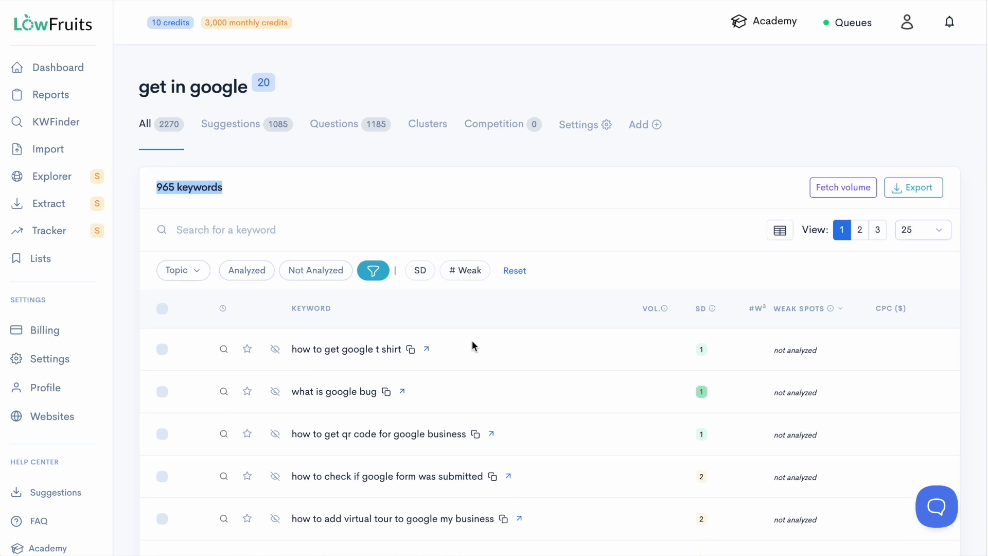
- Show 50 keywords per page in the filtered keyword list
{"action": "left_click", "coordinate": [474, 345]}
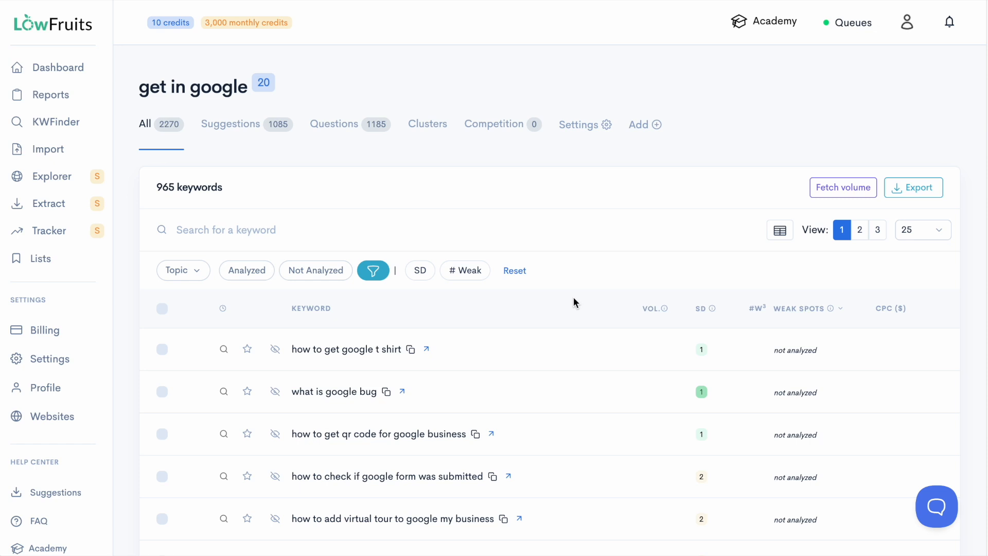
{"action": "left_click", "coordinate": [935, 233]}
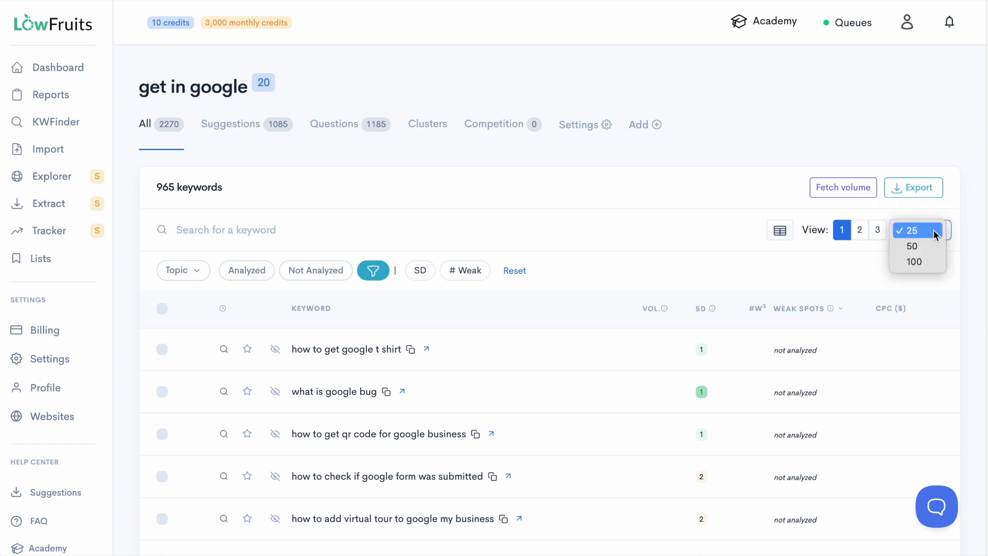
{"action": "left_click", "coordinate": [925, 246]}
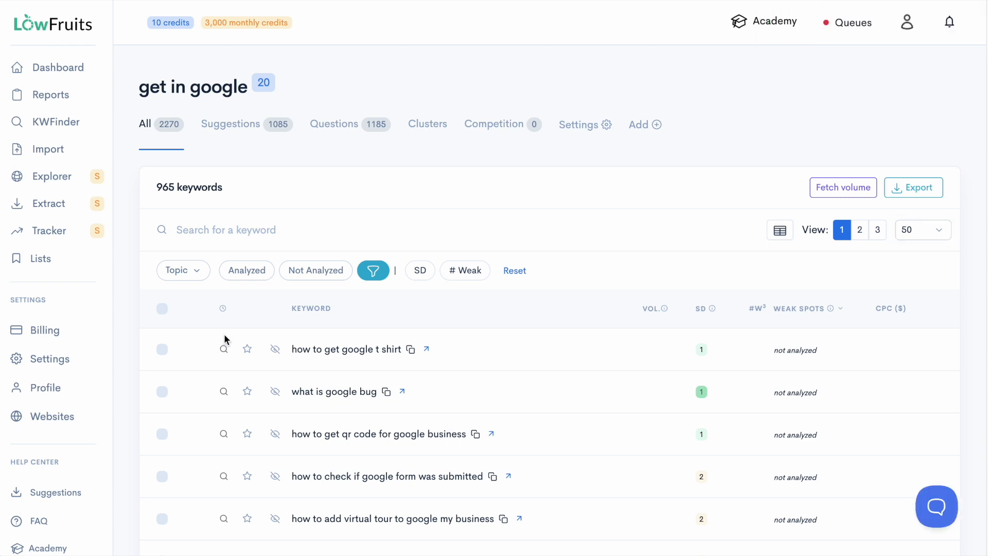
- Select all 50 keywords on the page and run the SERP extraction to analyze them
{"action": "left_click", "coordinate": [162, 310]}
{"action": "left_click", "coordinate": [188, 340]}
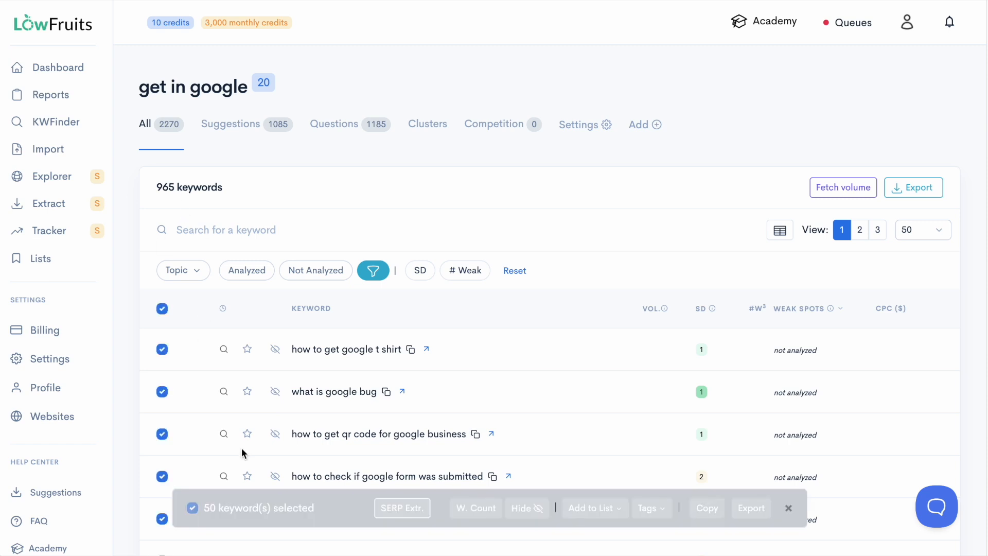
{"action": "left_click", "coordinate": [400, 508]}
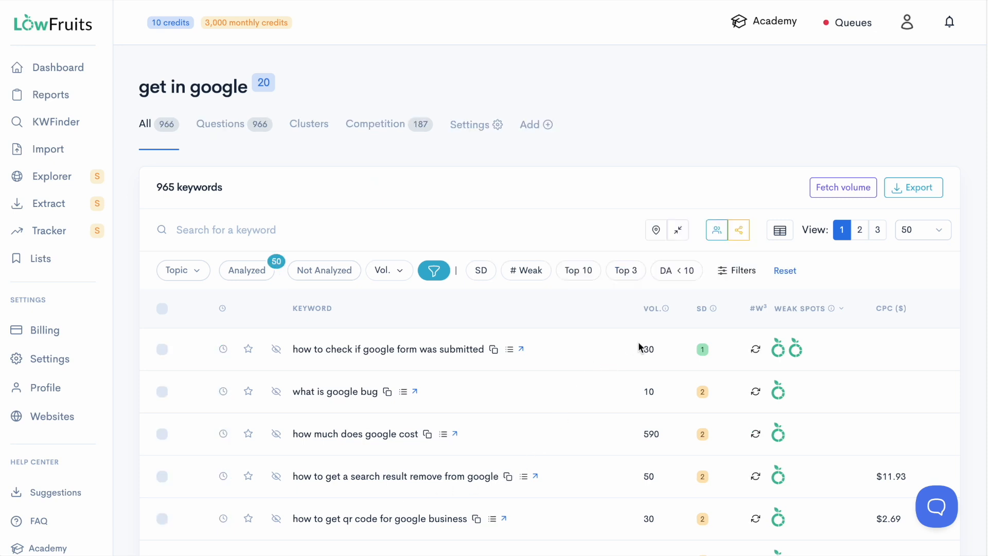
- Look through the analyzed keywords and compare their search volumes and SD difficulty scores
{"action": "scroll", "coordinate": [638, 342], "scroll_direction": "down", "scroll_amount": 3}
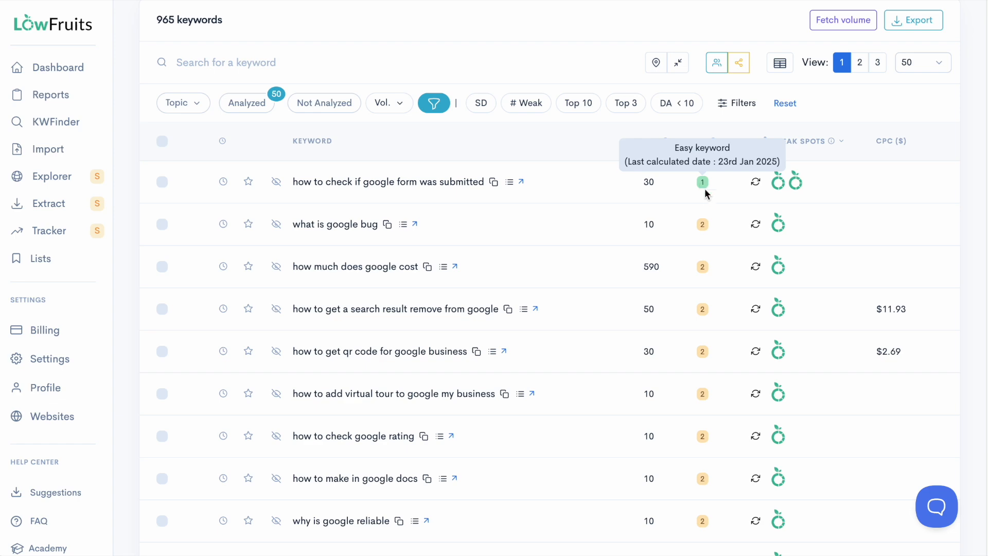
{"action": "scroll", "coordinate": [703, 227], "scroll_direction": "down", "scroll_amount": 2}
{"action": "scroll", "coordinate": [703, 229], "scroll_direction": "down", "scroll_amount": 8}
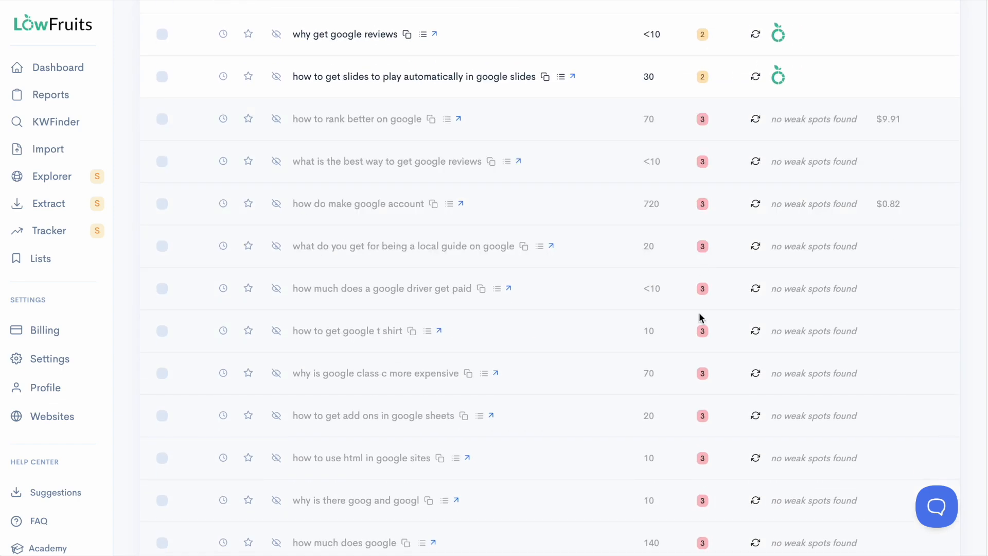
{"action": "scroll", "coordinate": [697, 365], "scroll_direction": "down", "scroll_amount": 3}
{"action": "scroll", "coordinate": [696, 361], "scroll_direction": "up", "scroll_amount": 12}
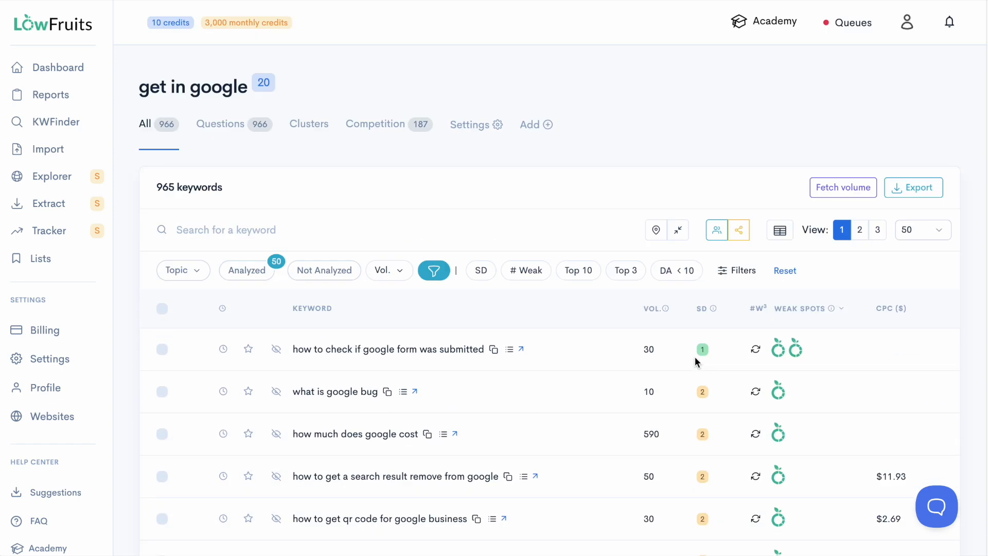
- Examine the weak spots of the analyzed question keywords to find which ones are worth targeting with content
{"action": "scroll", "coordinate": [696, 362], "scroll_direction": "down", "scroll_amount": 2}
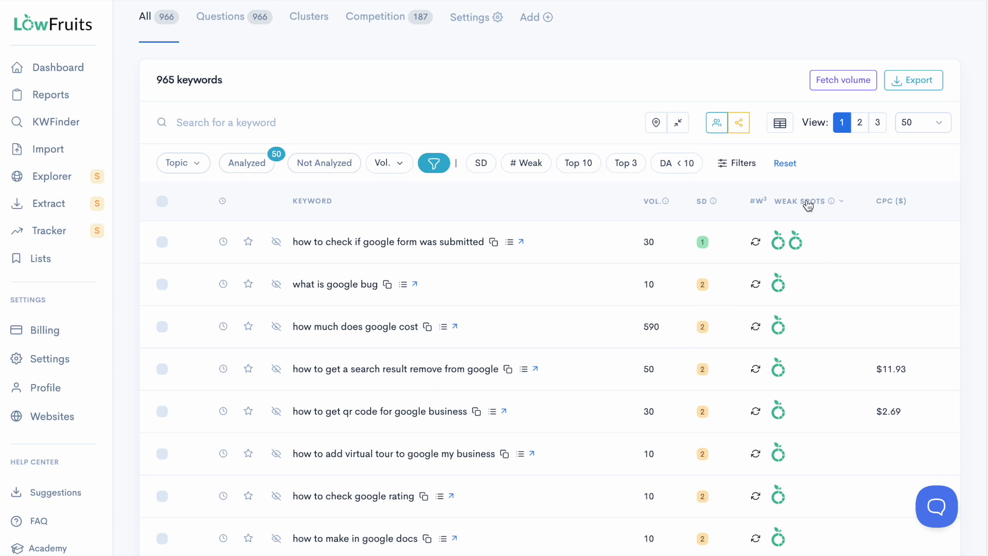
{"action": "scroll", "coordinate": [808, 205], "scroll_direction": "down", "scroll_amount": 1}
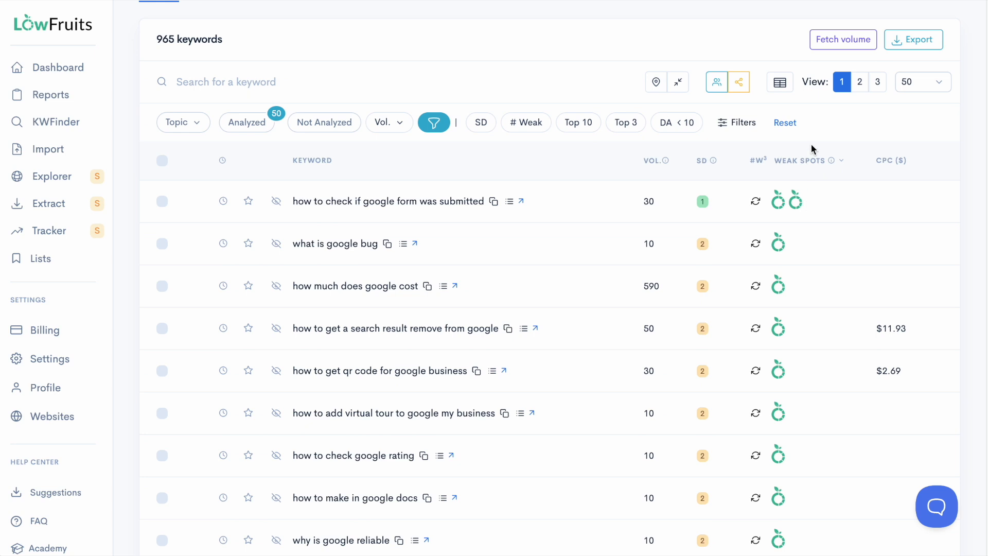
{"action": "mouse_move", "coordinate": [805, 205]}
{"action": "scroll", "coordinate": [805, 286], "scroll_direction": "down", "scroll_amount": 10}
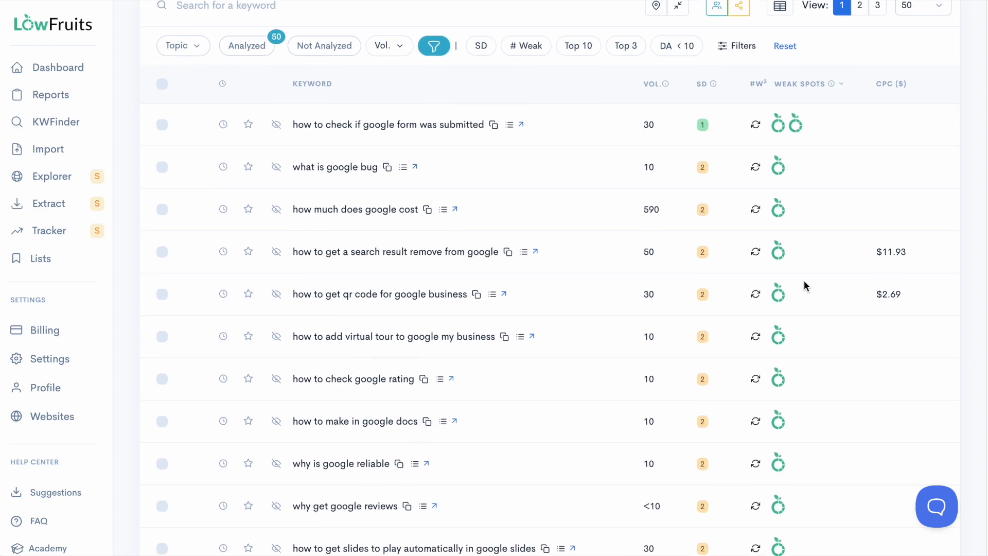
{"action": "scroll", "coordinate": [805, 286], "scroll_direction": "down", "scroll_amount": 7}
{"action": "scroll", "coordinate": [803, 282], "scroll_direction": "up", "scroll_amount": 10}
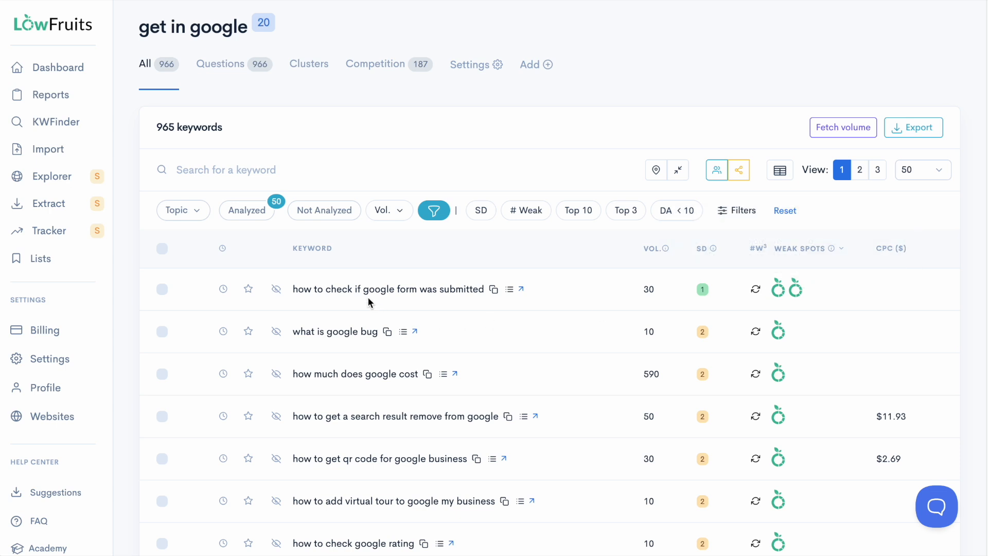
{"action": "scroll", "coordinate": [447, 286], "scroll_direction": "down", "scroll_amount": 5}
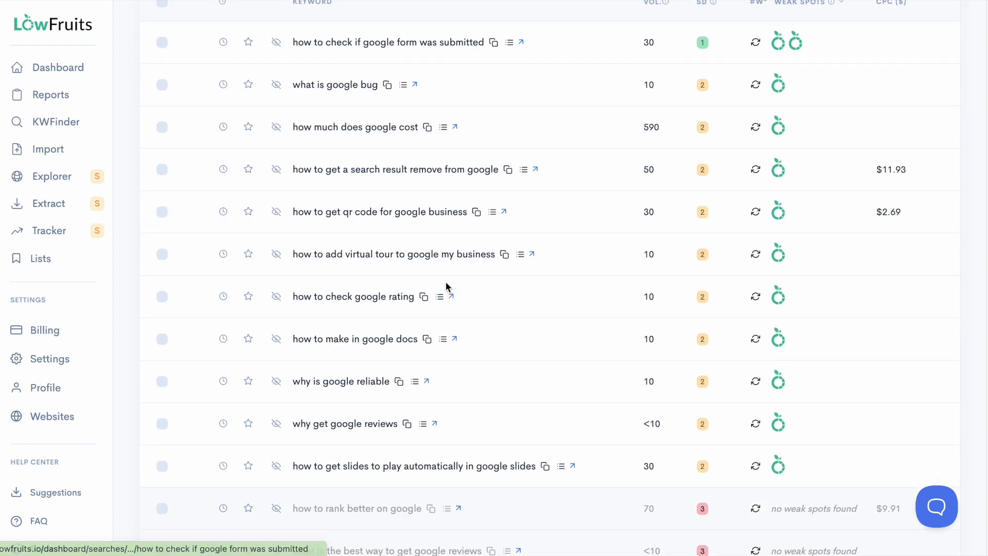
{"action": "scroll", "coordinate": [447, 287], "scroll_direction": "up", "scroll_amount": 3}
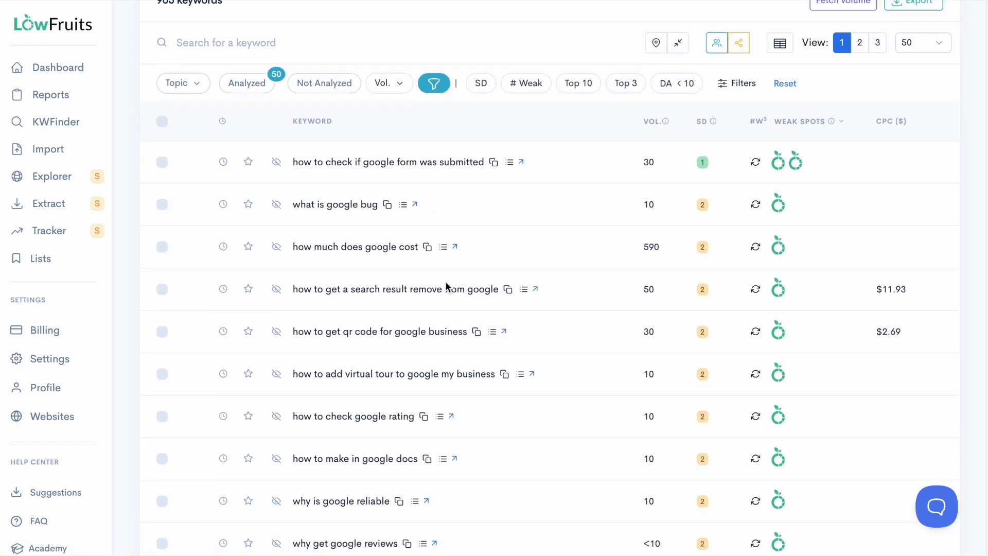